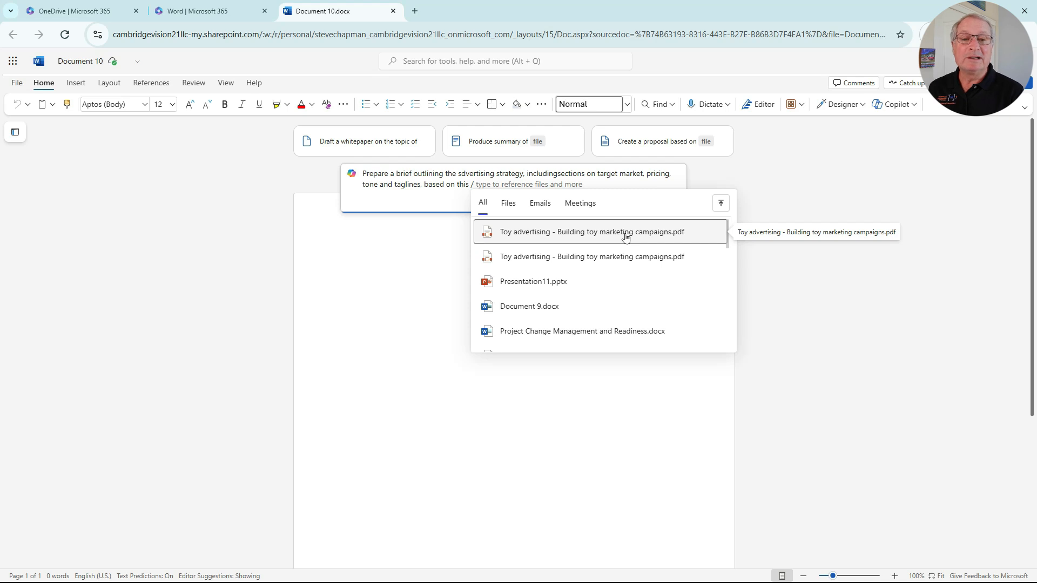
Step: Generate and keep a Copilot advertising strategy brief covering target market, pricing, tone and taglines, based on "Toy advertising - Building toy marketing campaigns.pdf"
{"action": "left_click", "coordinate": [626, 236]}
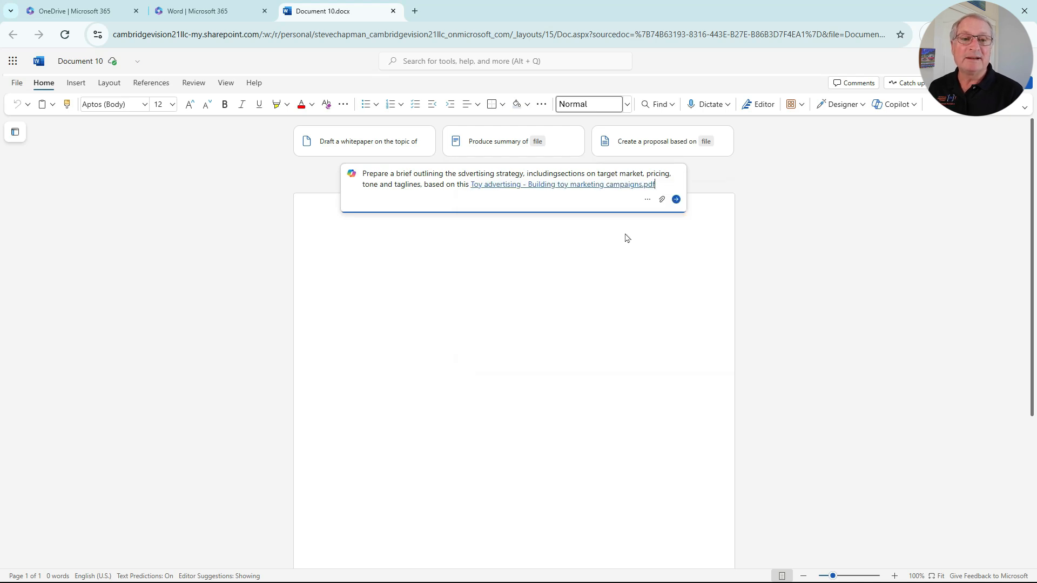
{"action": "left_click", "coordinate": [676, 201]}
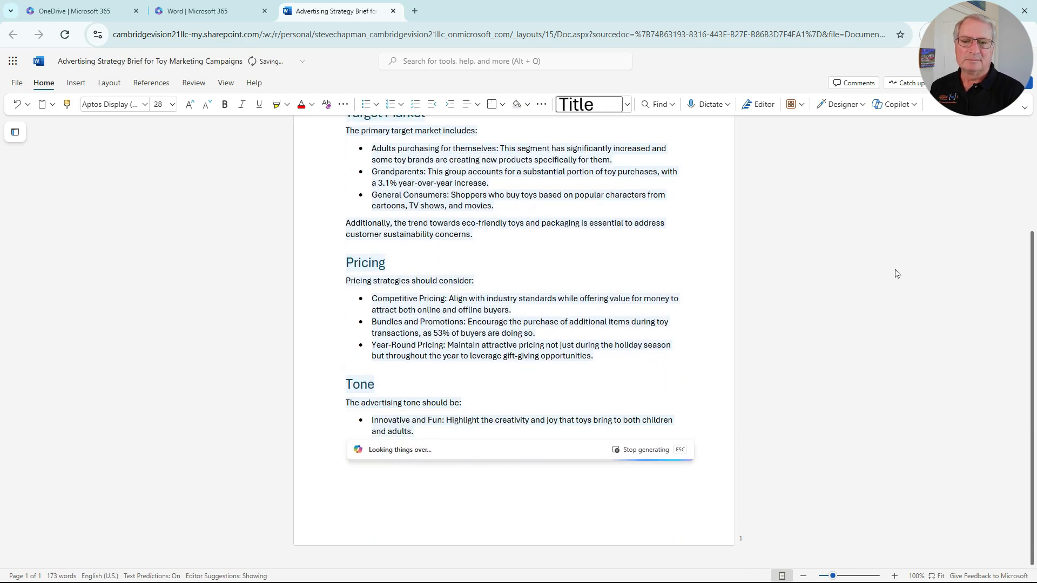
{"action": "scroll", "coordinate": [897, 274], "scroll_direction": "up", "scroll_amount": 15}
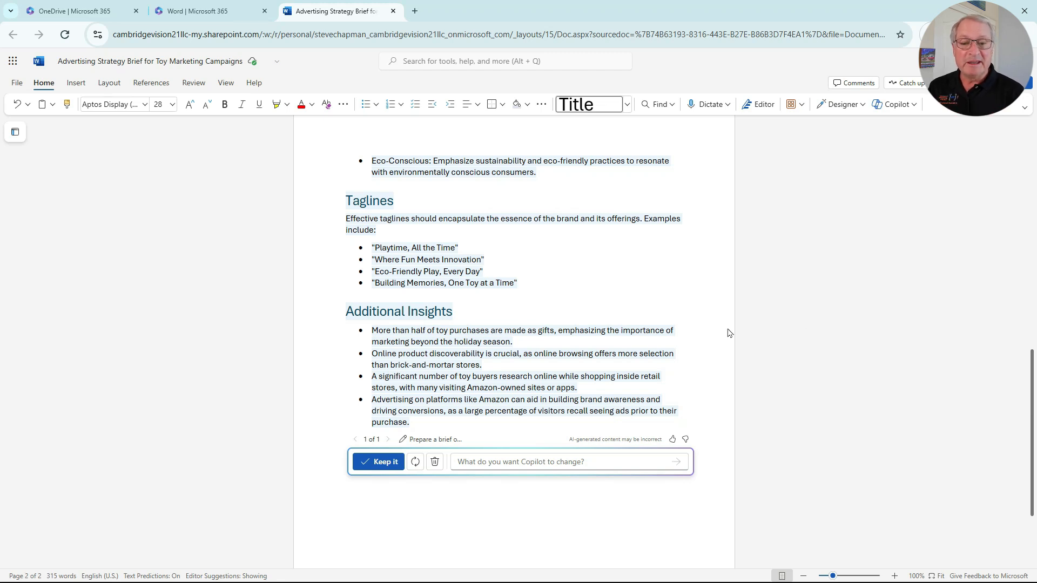
{"action": "left_click", "coordinate": [378, 463]}
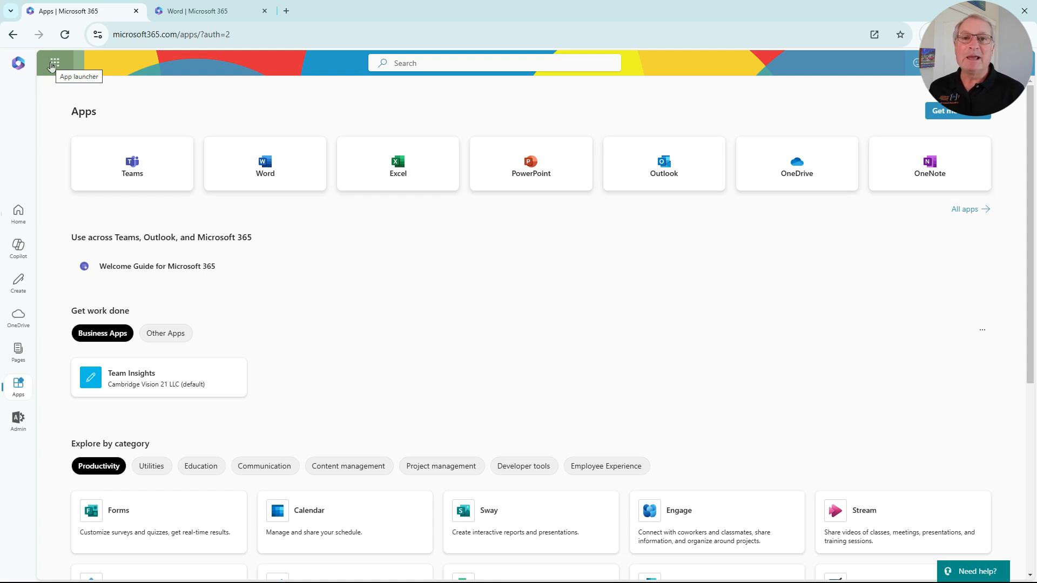
Step: Switch to Whiteboard and have Copilot categorize the sticky notes on the Portable Electric Generator board
{"action": "left_click", "coordinate": [52, 65]}
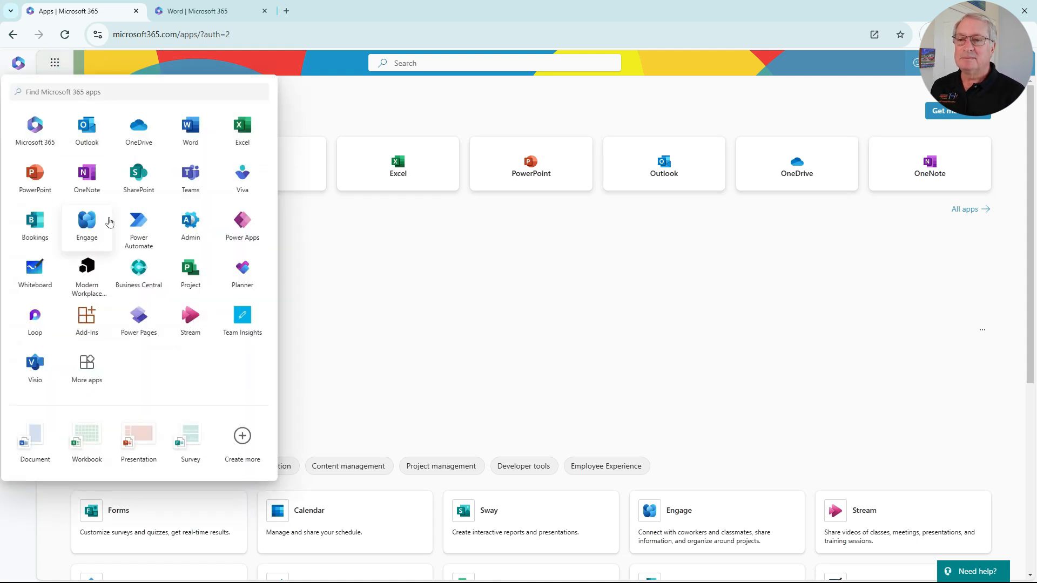
{"action": "left_click", "coordinate": [37, 275]}
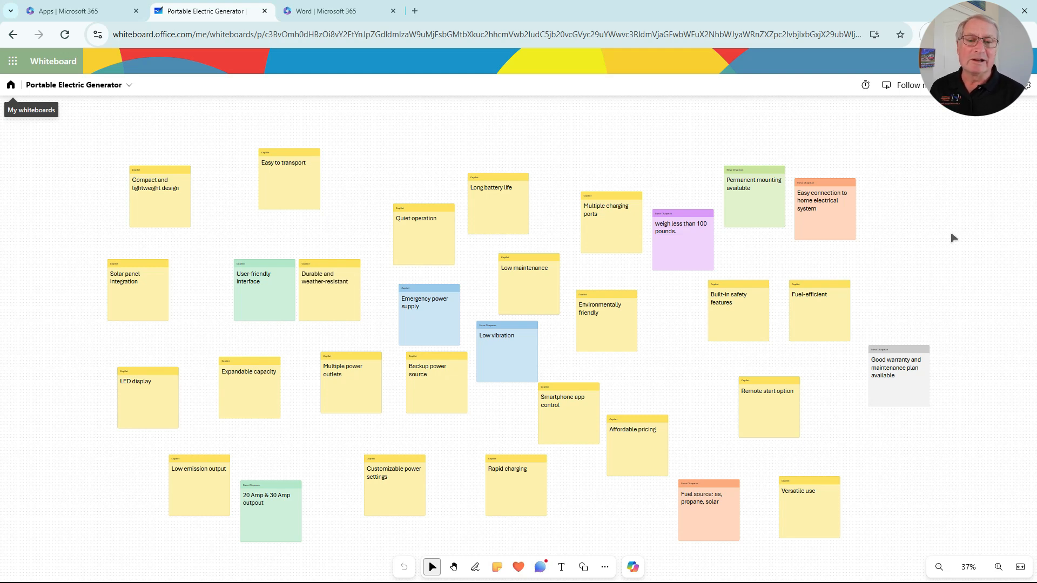
{"action": "left_click", "coordinate": [635, 569]}
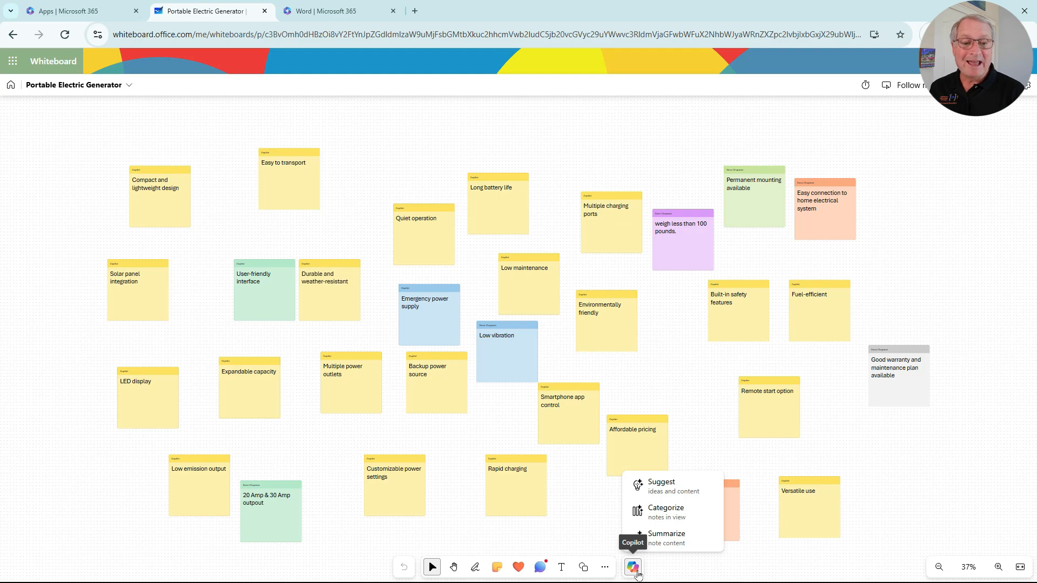
{"action": "left_click", "coordinate": [666, 511]}
{"action": "left_click", "coordinate": [556, 527]}
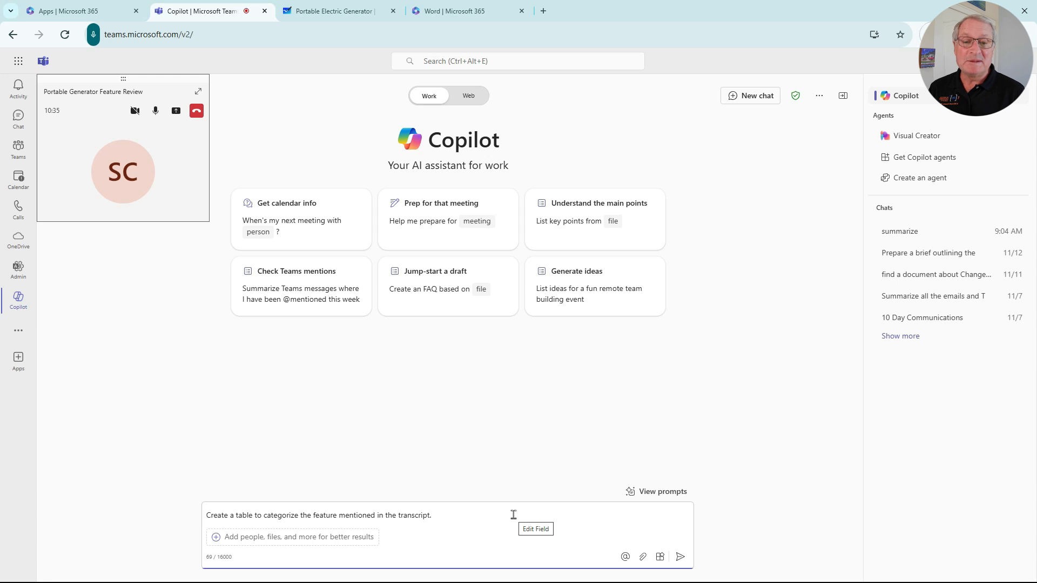
Step: In Teams Copilot, request a table categorizing the features mentioned in the transcript and ask it to list all features, not just the key items
{"action": "left_click", "coordinate": [680, 556]}
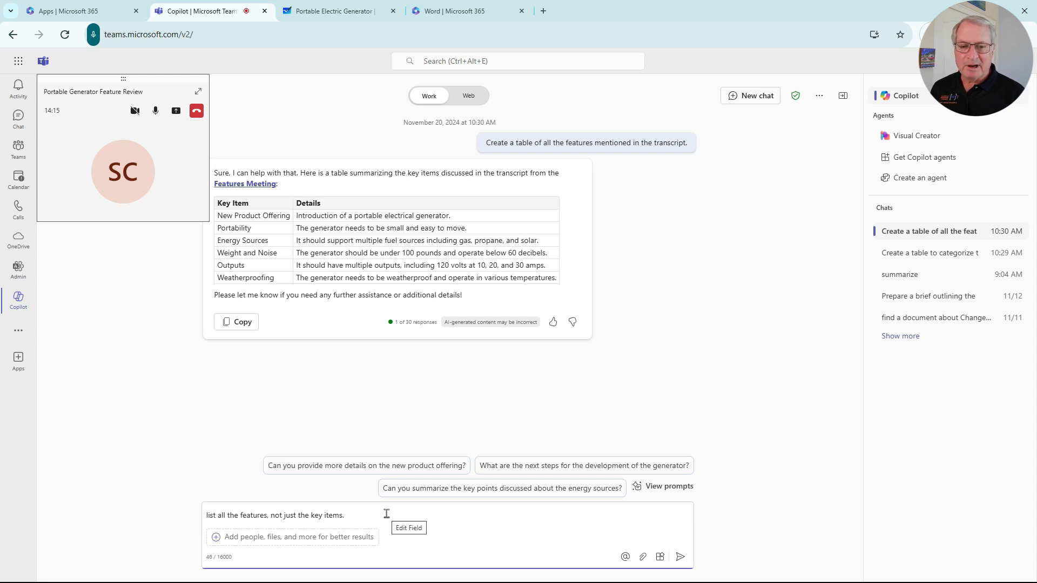
{"action": "left_click", "coordinate": [680, 557]}
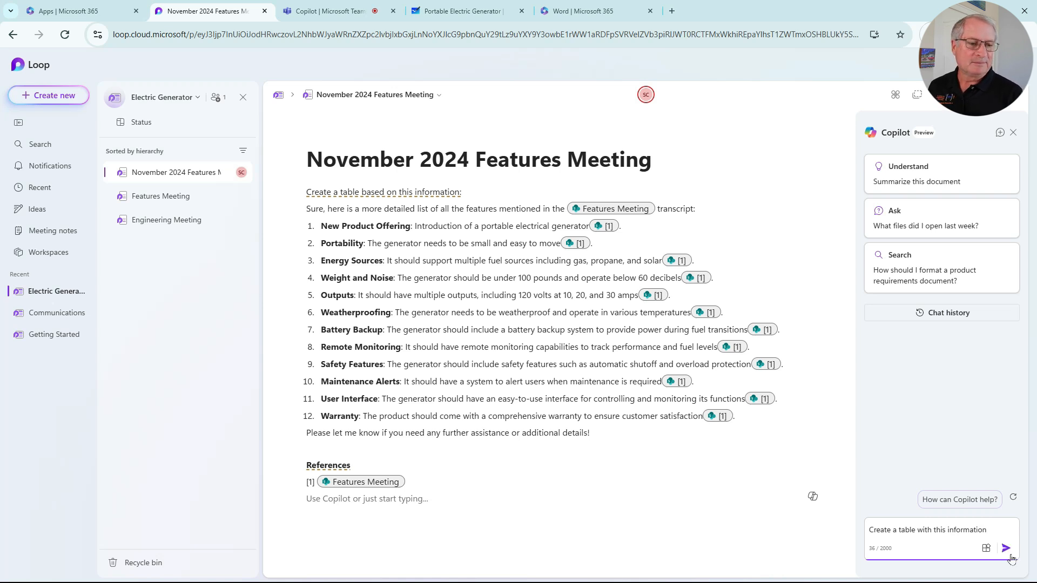
Step: In Loop, have Copilot create a table from the November 2024 Features Meeting page and paste its response below the References section
{"action": "left_click", "coordinate": [1005, 548]}
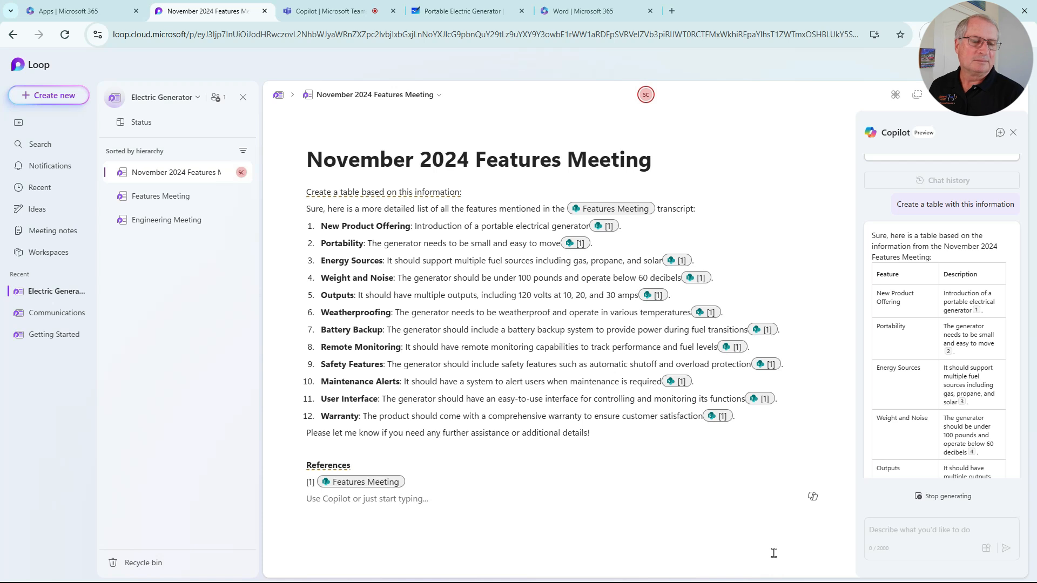
{"action": "left_click", "coordinate": [879, 339]}
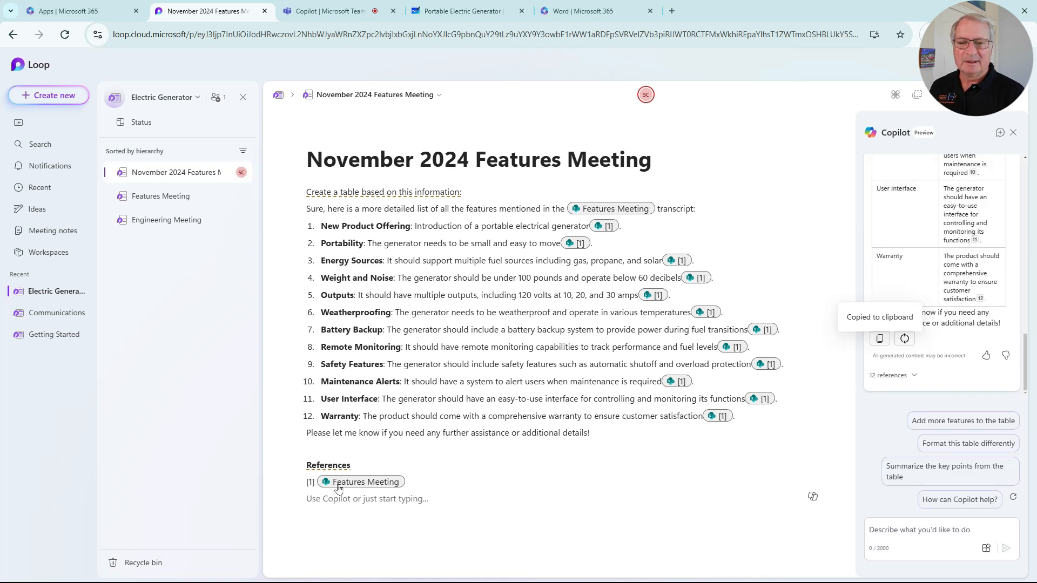
{"action": "left_click", "coordinate": [455, 503]}
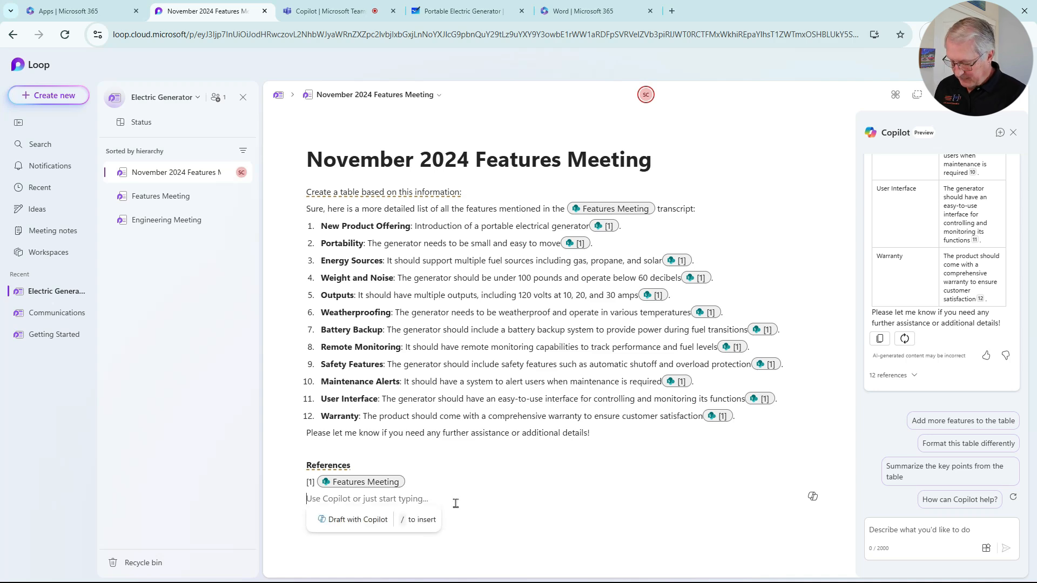
{"action": "key", "text": "ctrl+v"}
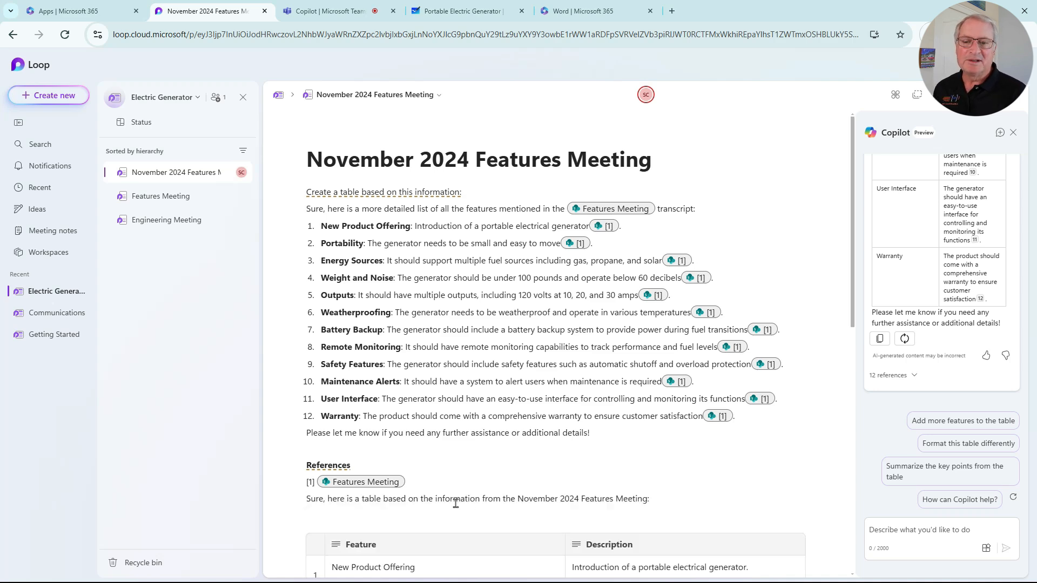
Step: Insert a column after Description in the features table and change its type to the Priority label group
{"action": "scroll", "coordinate": [477, 504], "scroll_direction": "down", "scroll_amount": 4}
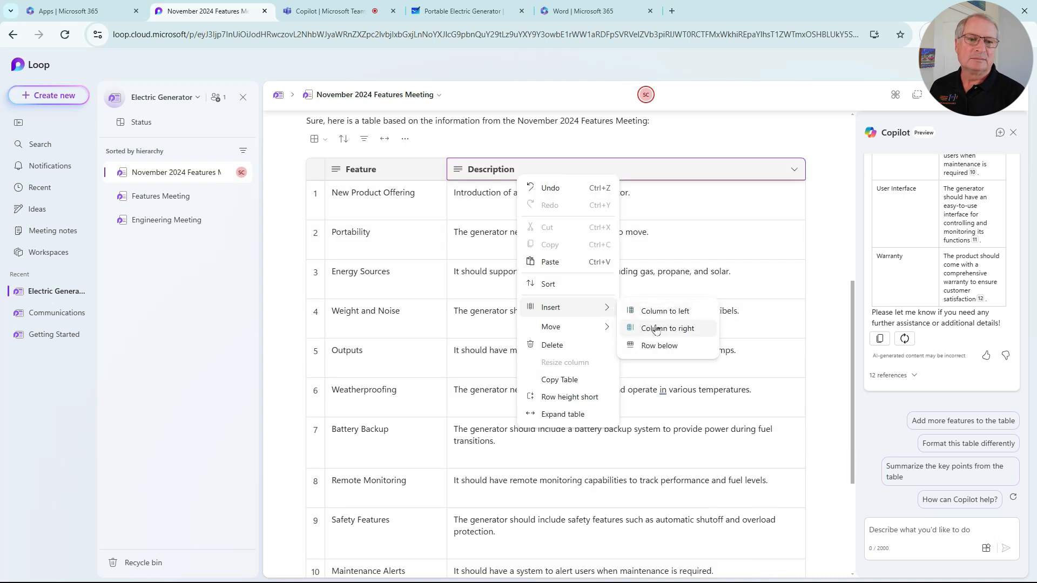
{"action": "left_click", "coordinate": [656, 329]}
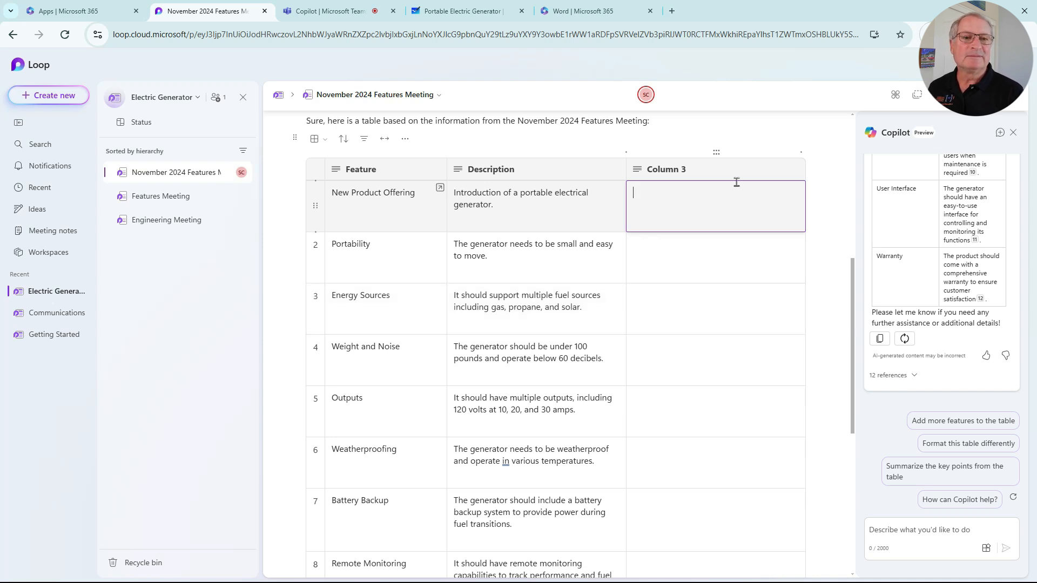
{"action": "left_click", "coordinate": [794, 169]}
{"action": "mouse_move", "coordinate": [788, 212]}
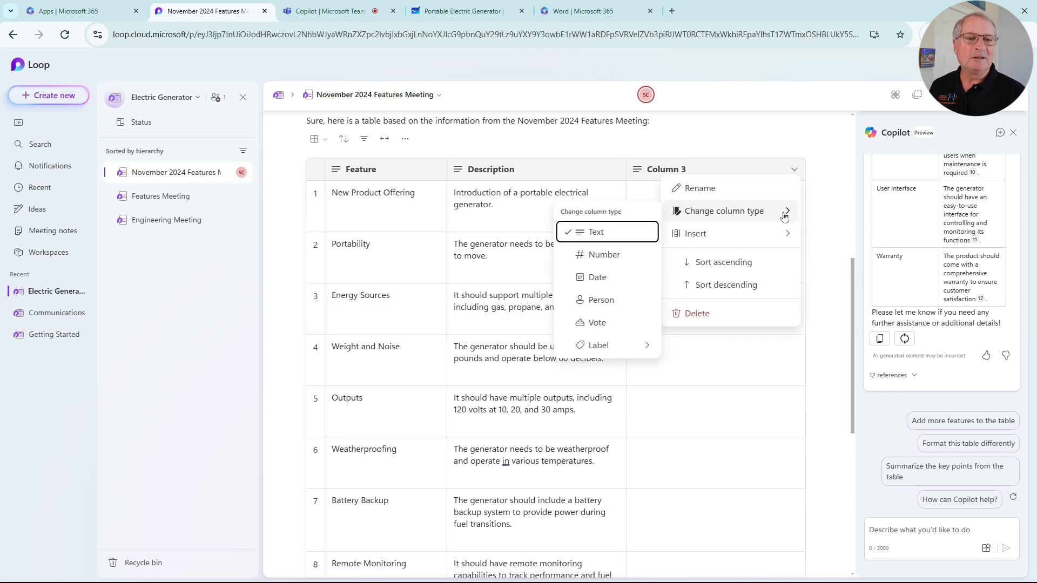
{"action": "mouse_move", "coordinate": [647, 345]}
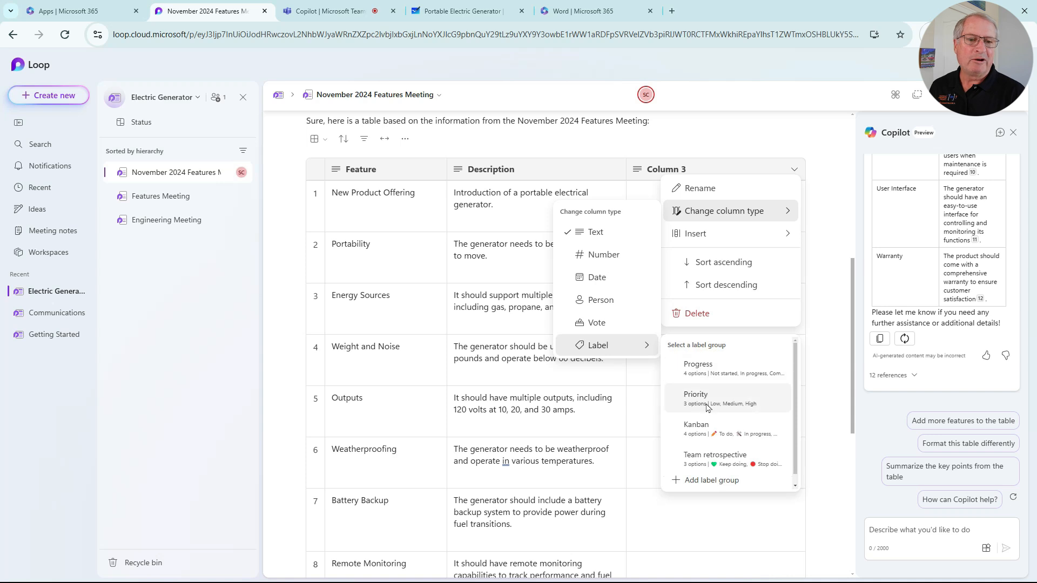
{"action": "left_click", "coordinate": [763, 403]}
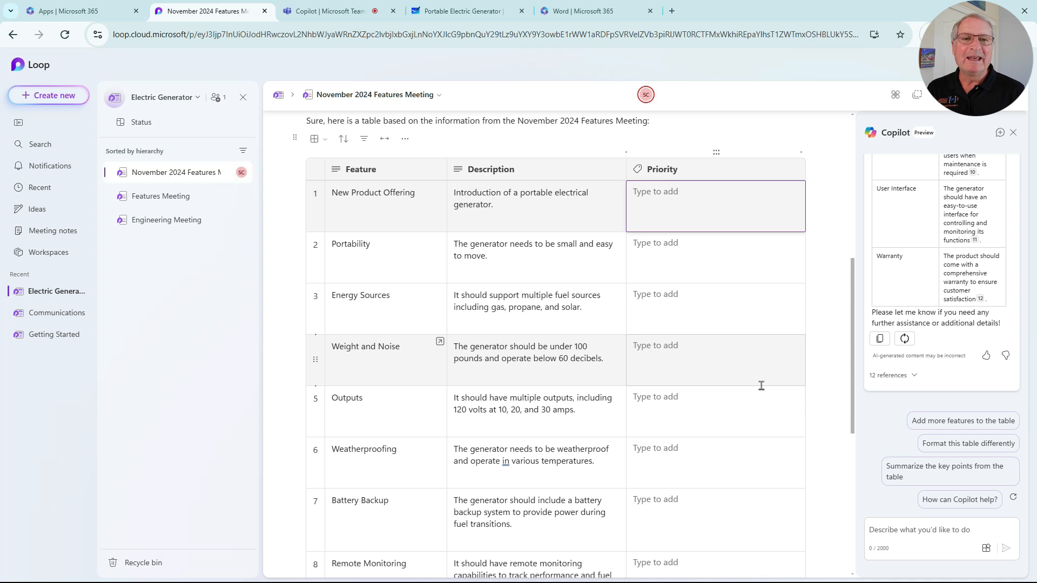
Step: Set the priority of Portability to High and of Energy Sources to Medium
{"action": "left_click", "coordinate": [704, 253]}
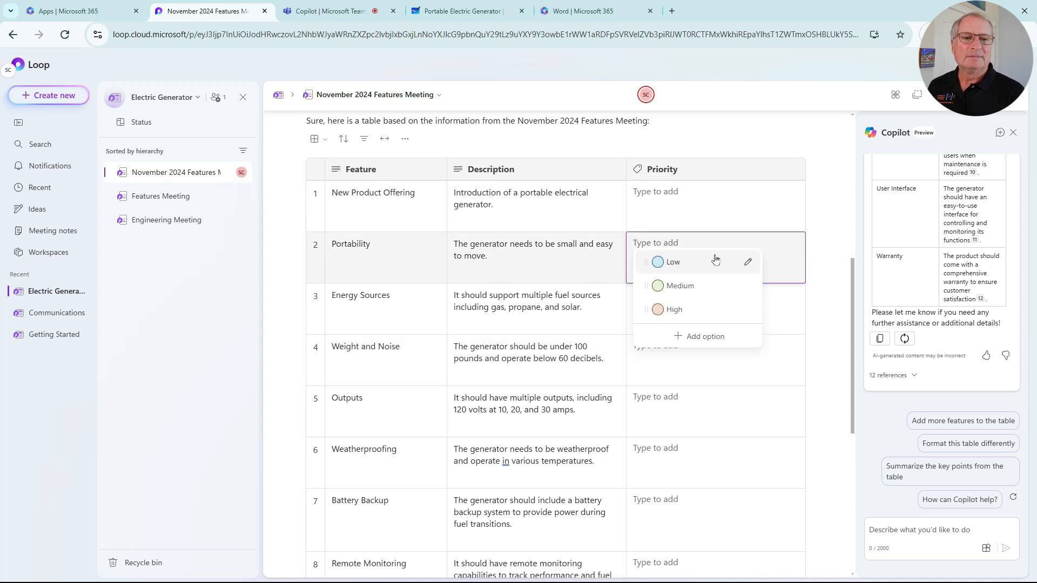
{"action": "left_click", "coordinate": [655, 308]}
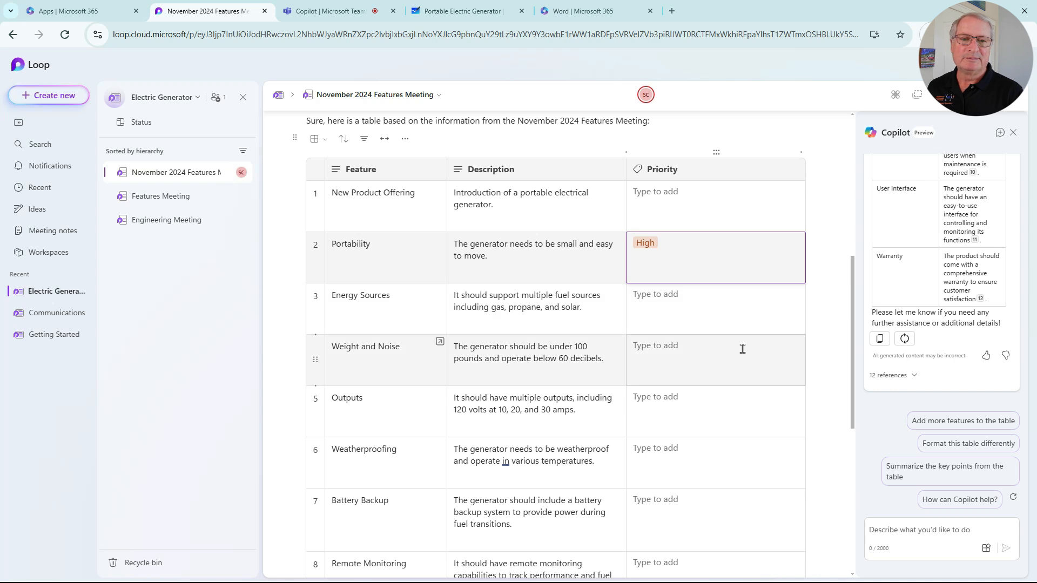
{"action": "left_click", "coordinate": [723, 316]}
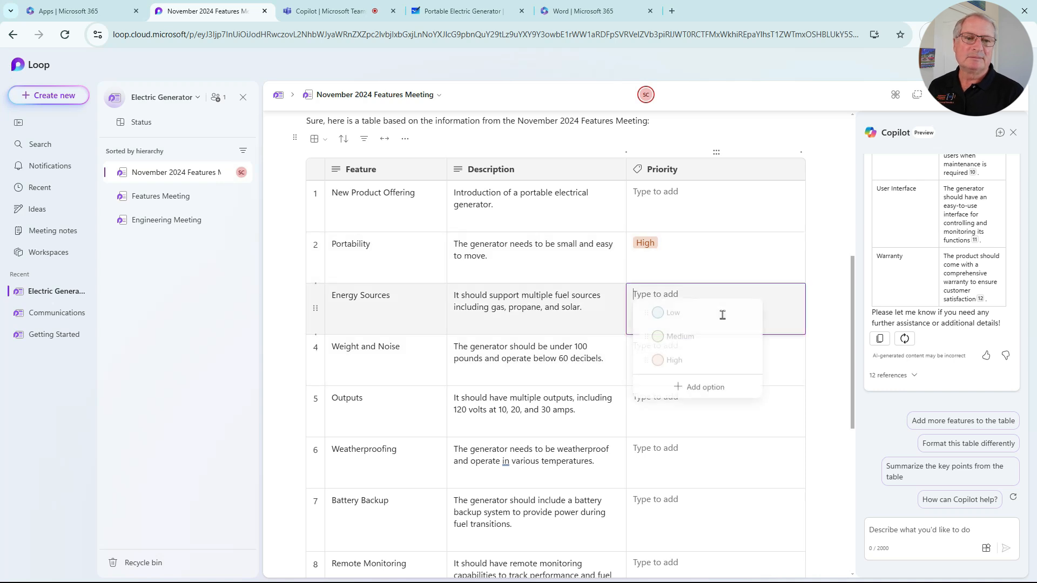
{"action": "left_click", "coordinate": [703, 336]}
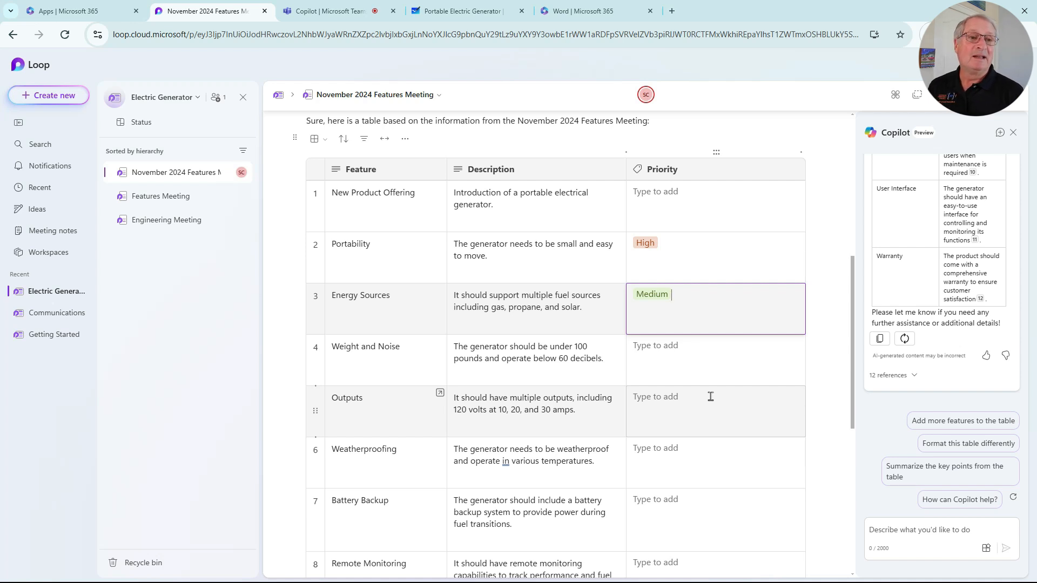
Step: Invite a colleague as a member of the Electric Generator workspace and close the sharing dialog
{"action": "left_click", "coordinate": [966, 94]}
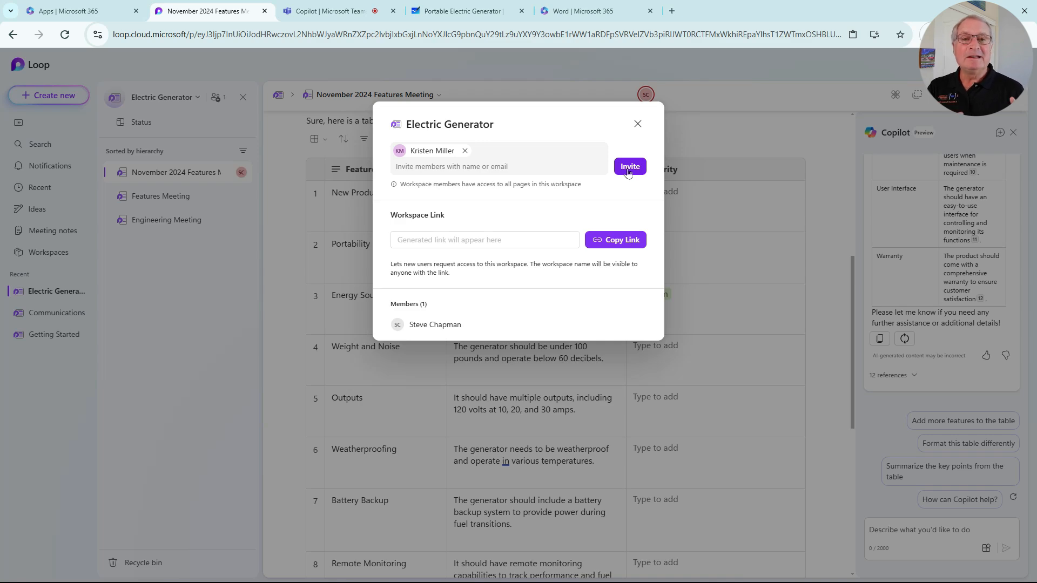
{"action": "left_click", "coordinate": [628, 169]}
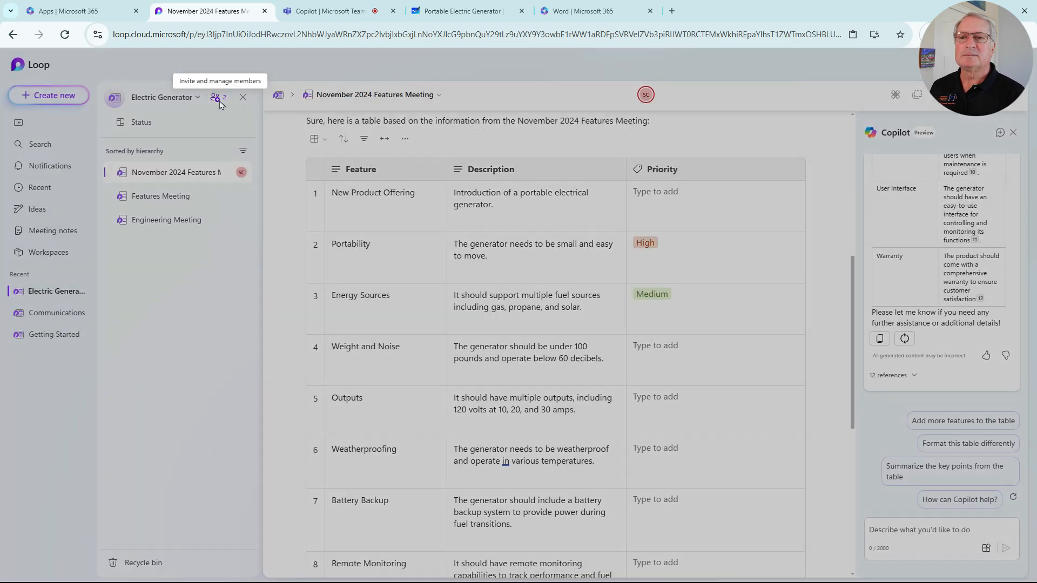
{"action": "left_click", "coordinate": [218, 100]}
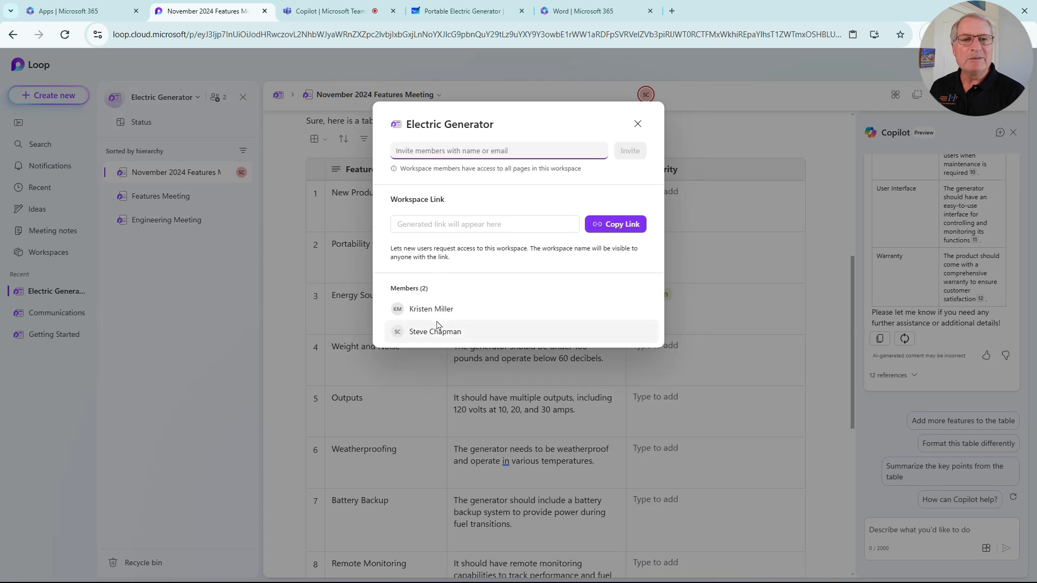
{"action": "left_click", "coordinate": [638, 123]}
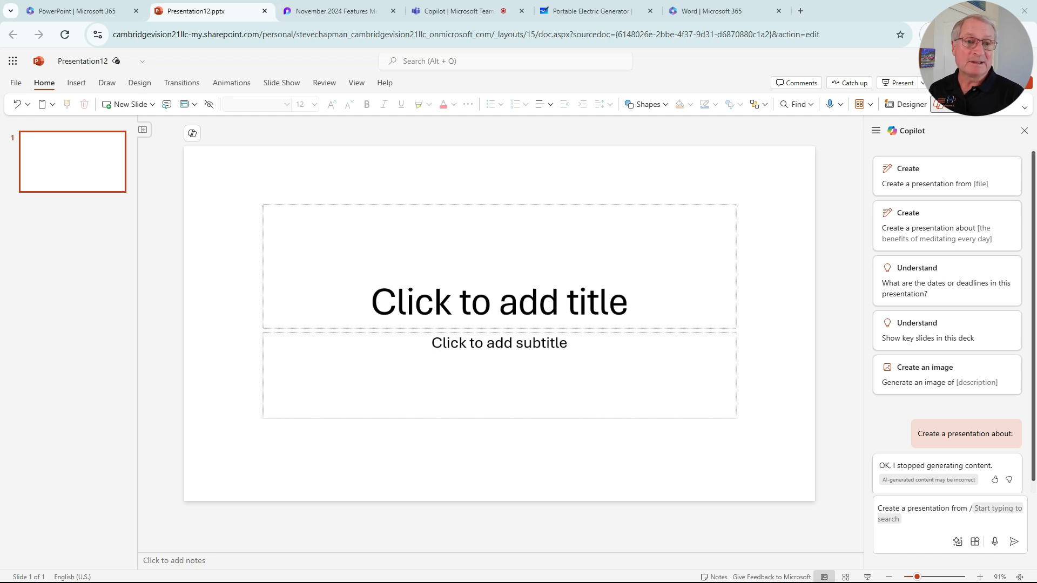
Step: Switch to PowerPoint, have Copilot create a presentation based on the linked November 2024 Features Meeting document, and look through the generated slides
{"action": "key", "text": "ctrl+v"}
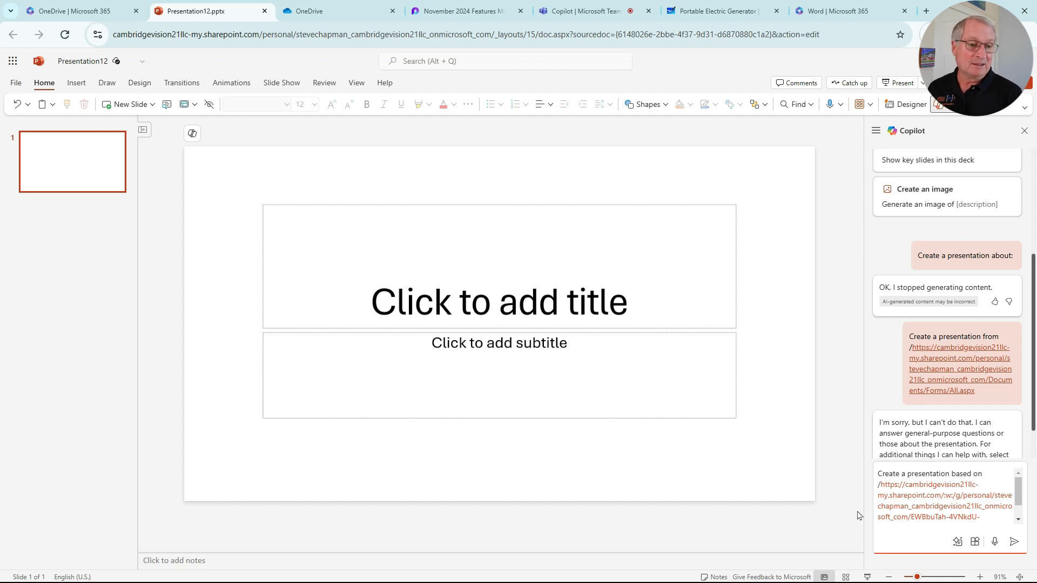
{"action": "left_click", "coordinate": [1013, 541]}
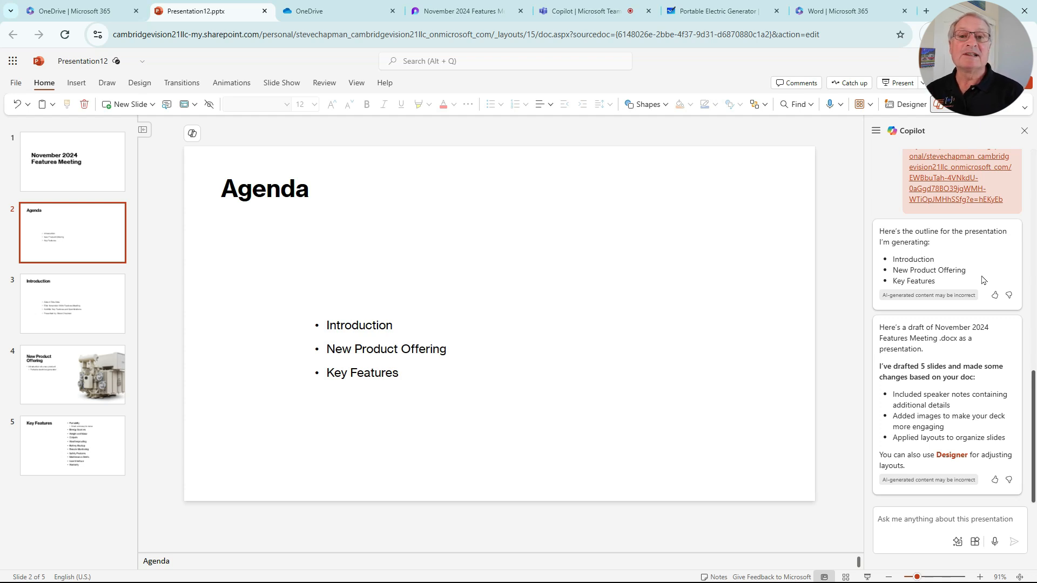
{"action": "left_click", "coordinate": [54, 312]}
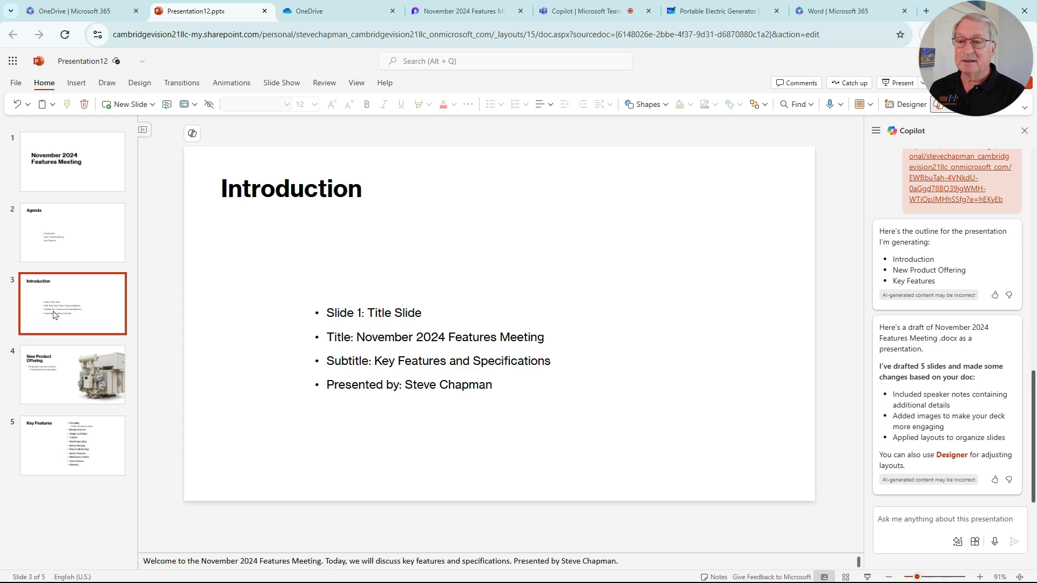
{"action": "key", "text": "Down"}
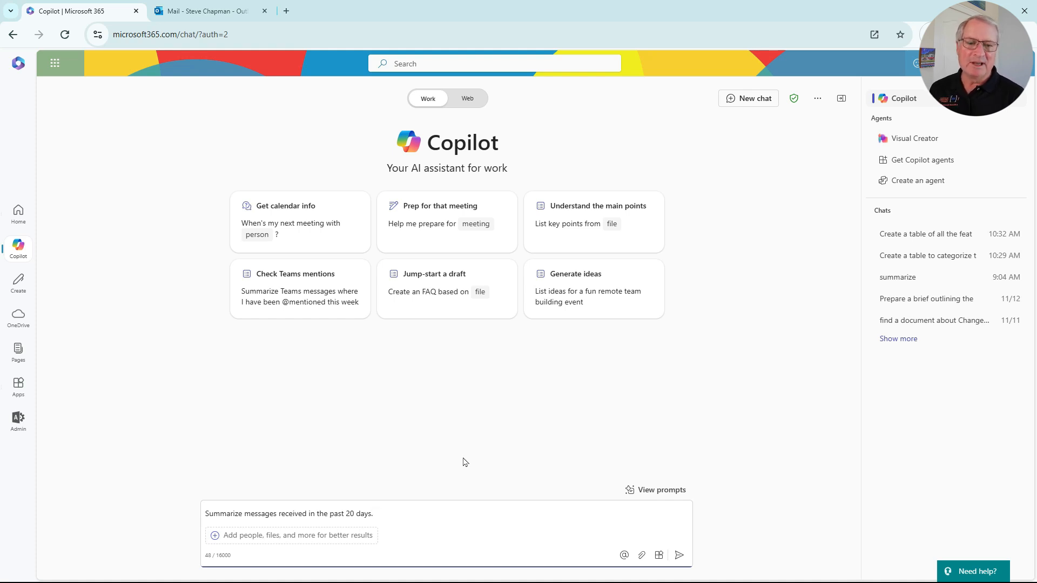
Step: Switch to Microsoft 365 Copilot chat and ask it to summarize messages received in the past 20 days
{"action": "key", "text": "Return"}
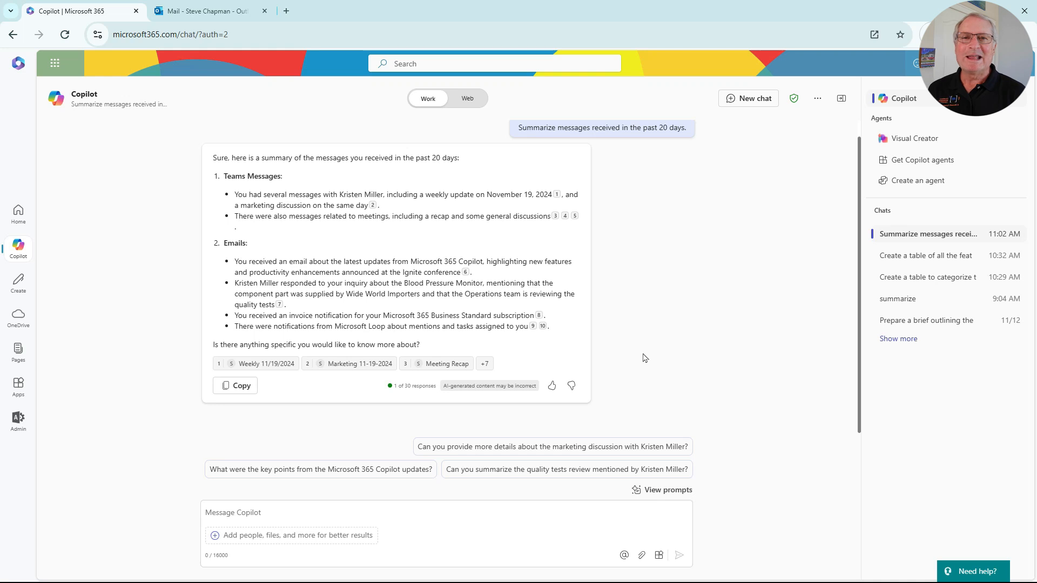